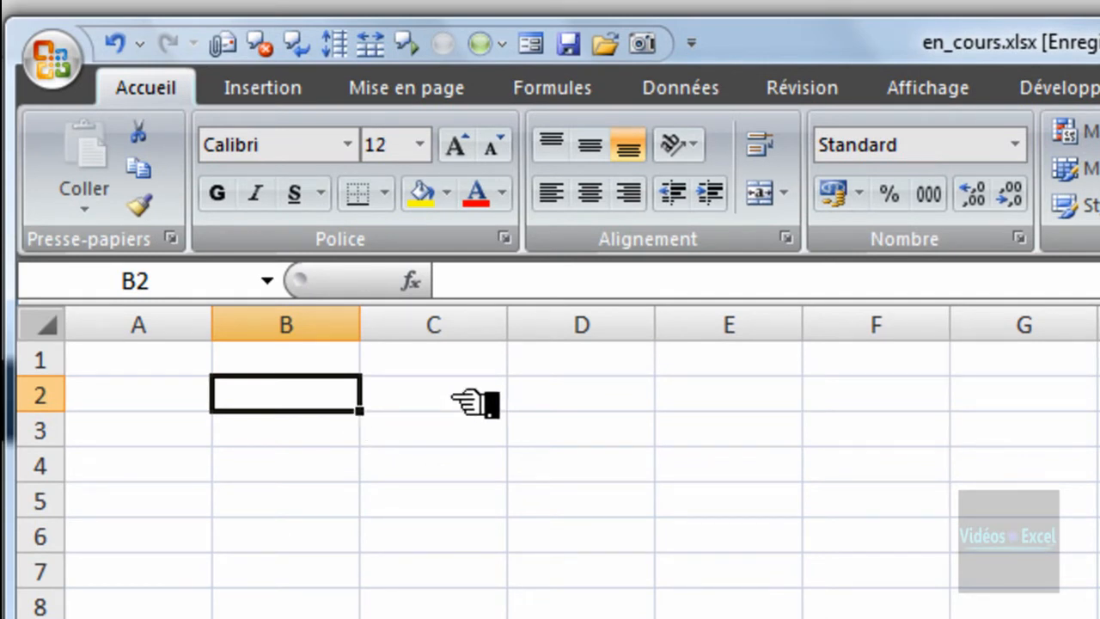
Enter the times 12:00 in cell B2 and 4:00 in cell B3
{"action": "type", "text": "12/00"}
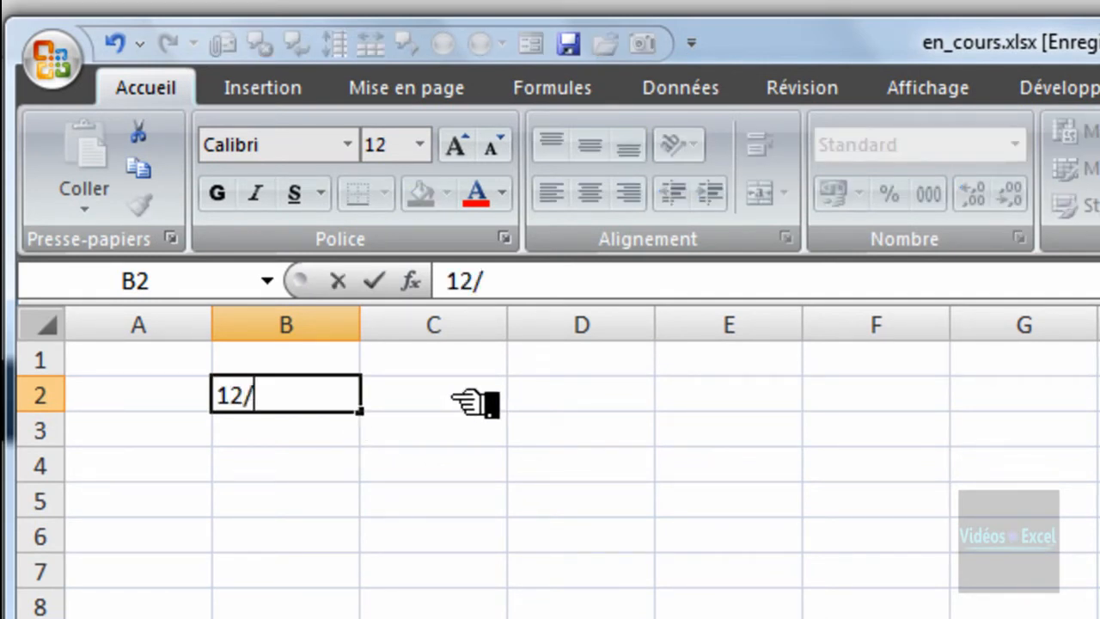
{"action": "key", "text": "BackSpace"}
{"action": "key", "text": "BackSpace"}
{"action": "key", "text": "BackSpace"}
{"action": "type", "text": ":00"}
{"action": "key", "text": "Return"}
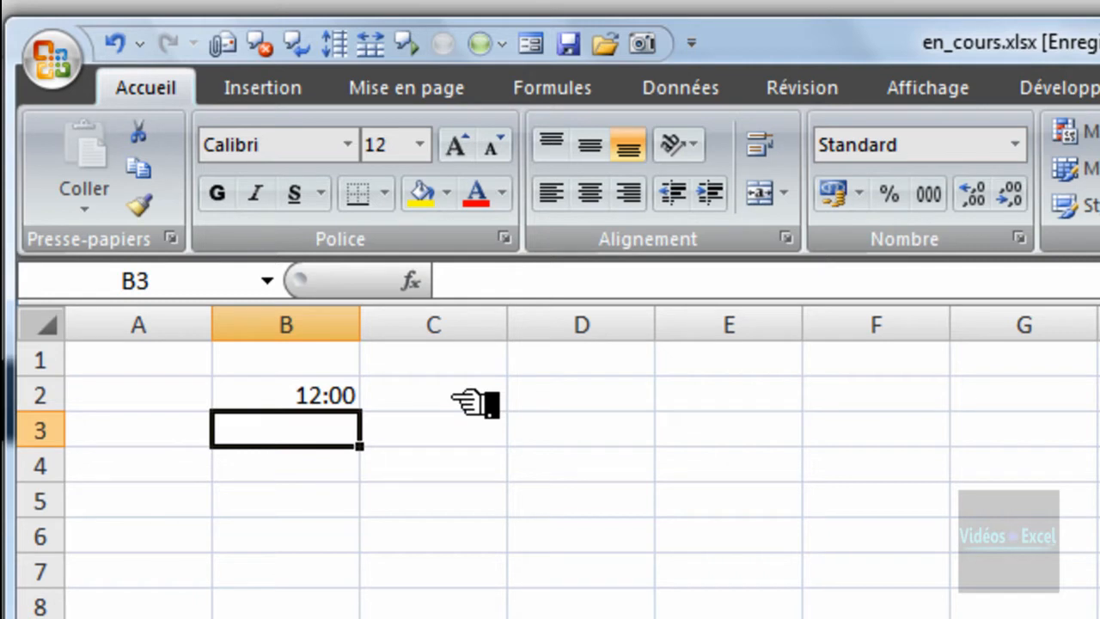
{"action": "type", "text": "4"}
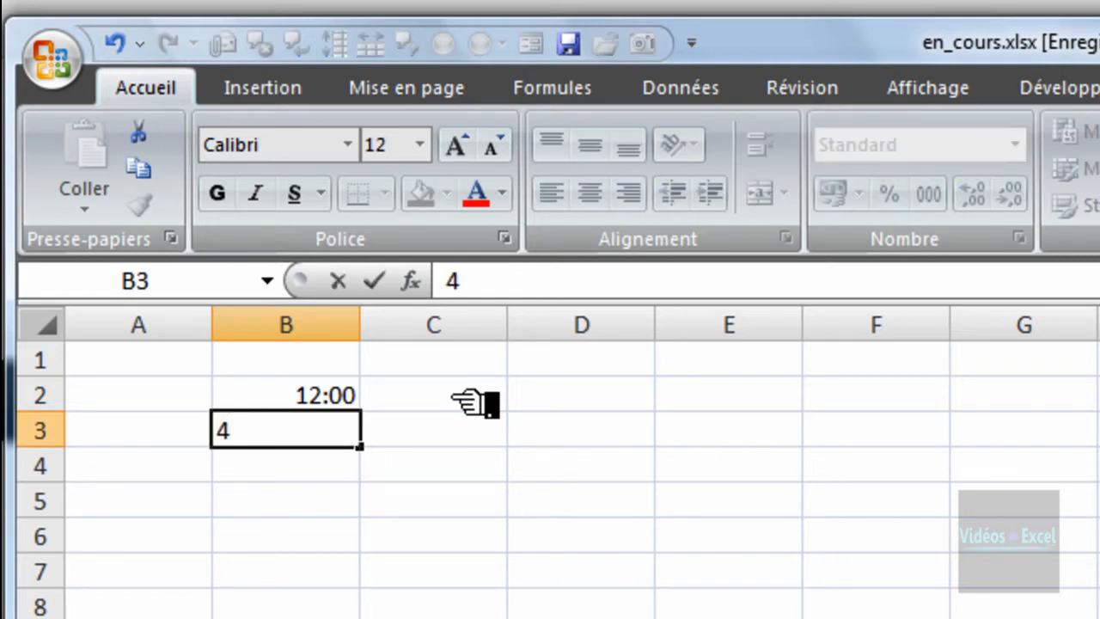
{"action": "type", "text": ":00"}
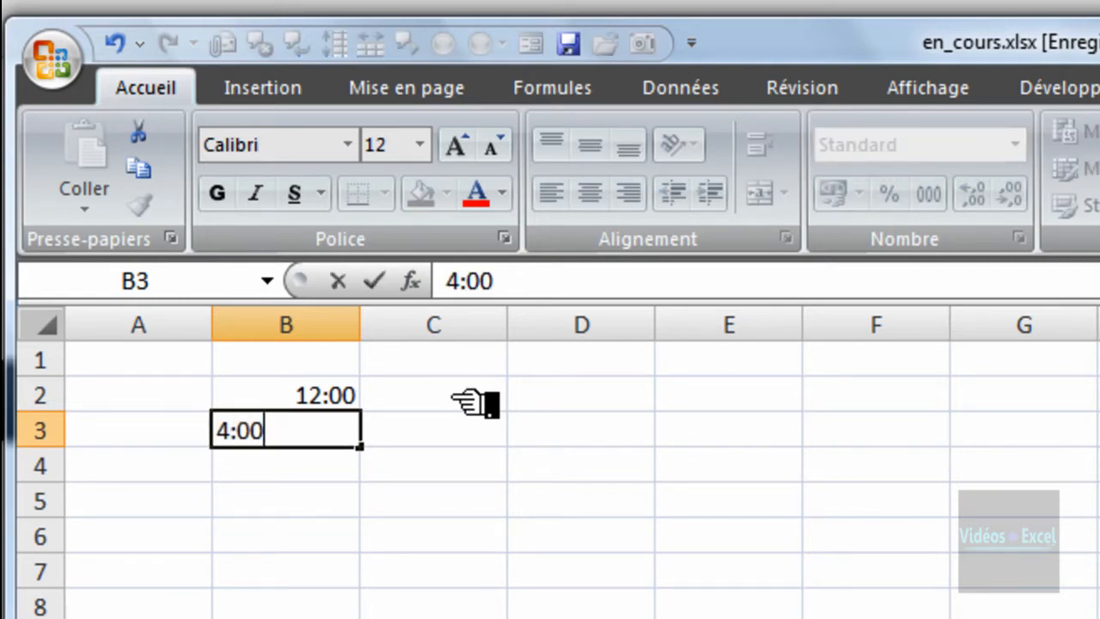
{"action": "key", "text": "Return"}
Total the two times in cell B6 with the formula =SOMME(B2:B3)
{"action": "key", "text": "Down"}
{"action": "key", "text": "Down"}
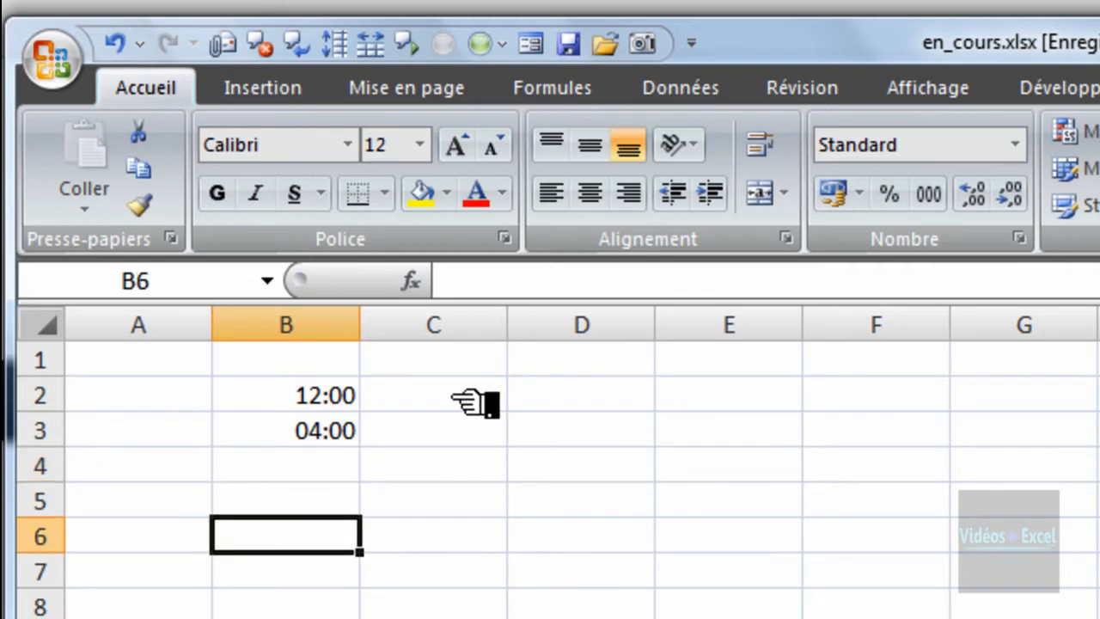
{"action": "type", "text": "="}
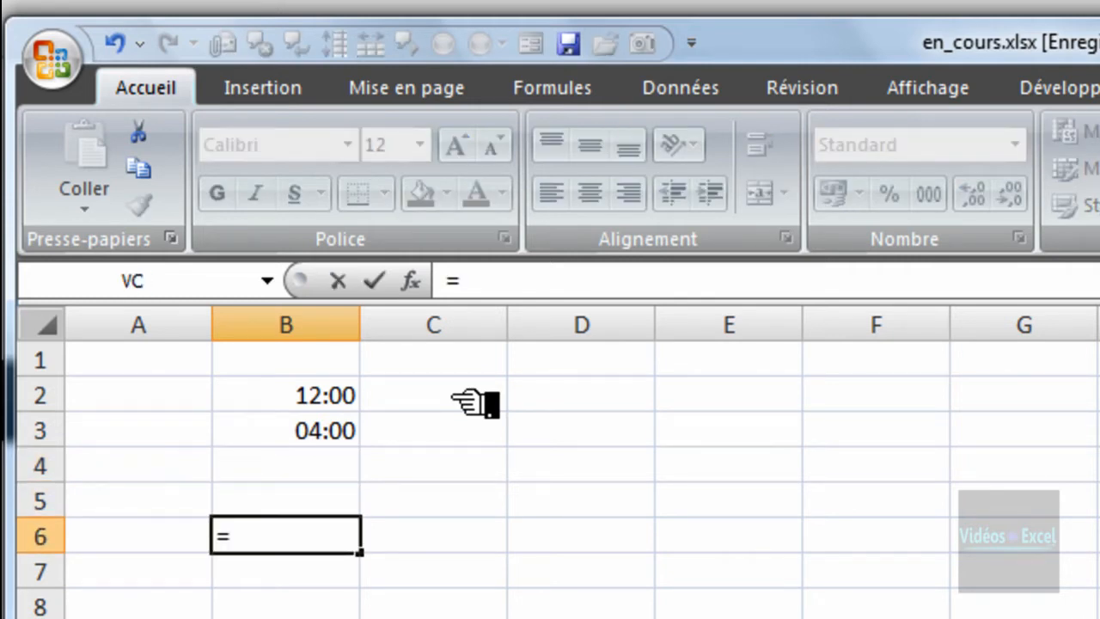
{"action": "type", "text": "som"}
{"action": "key", "text": "Tab"}
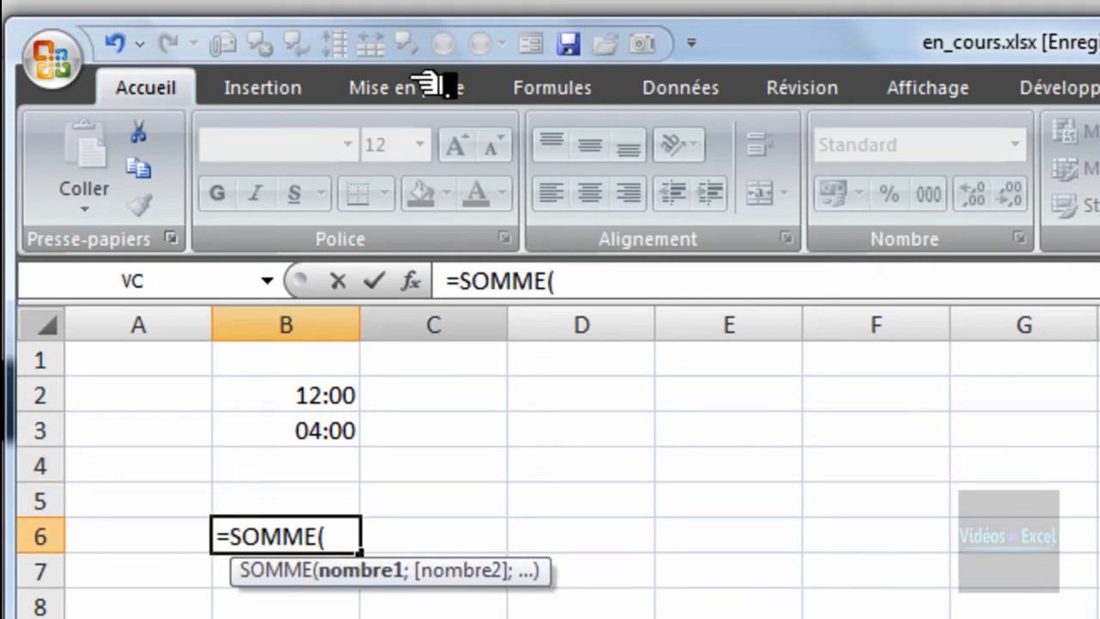
{"action": "left_click_drag", "start_coordinate": [285, 389], "coordinate": [293, 430]}
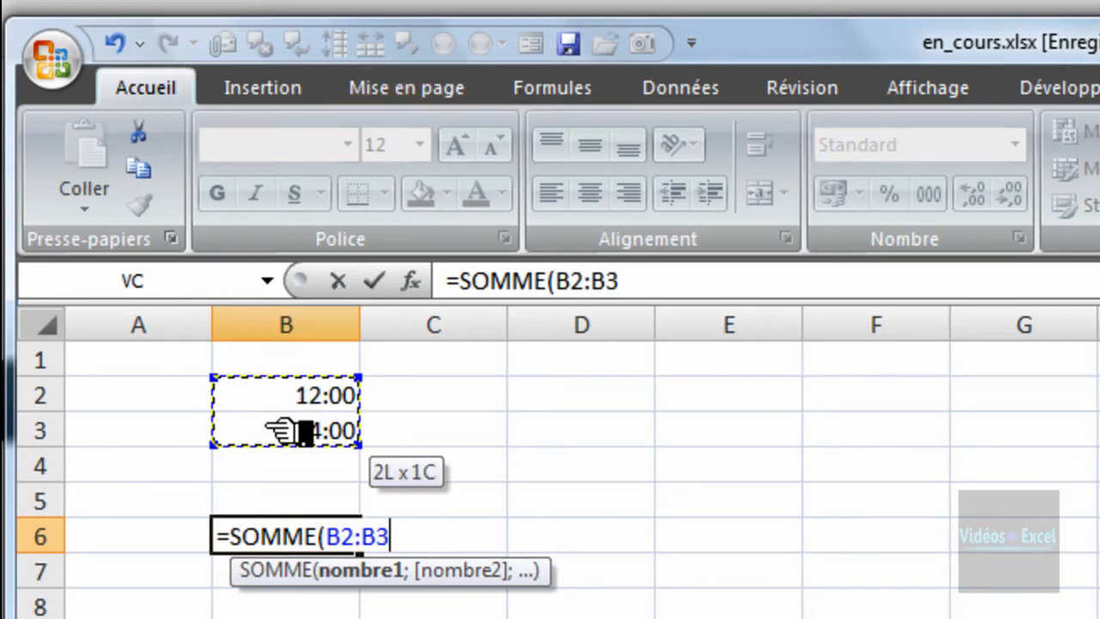
{"action": "type", "text": ")"}
{"action": "key", "text": "ctrl+Return"}
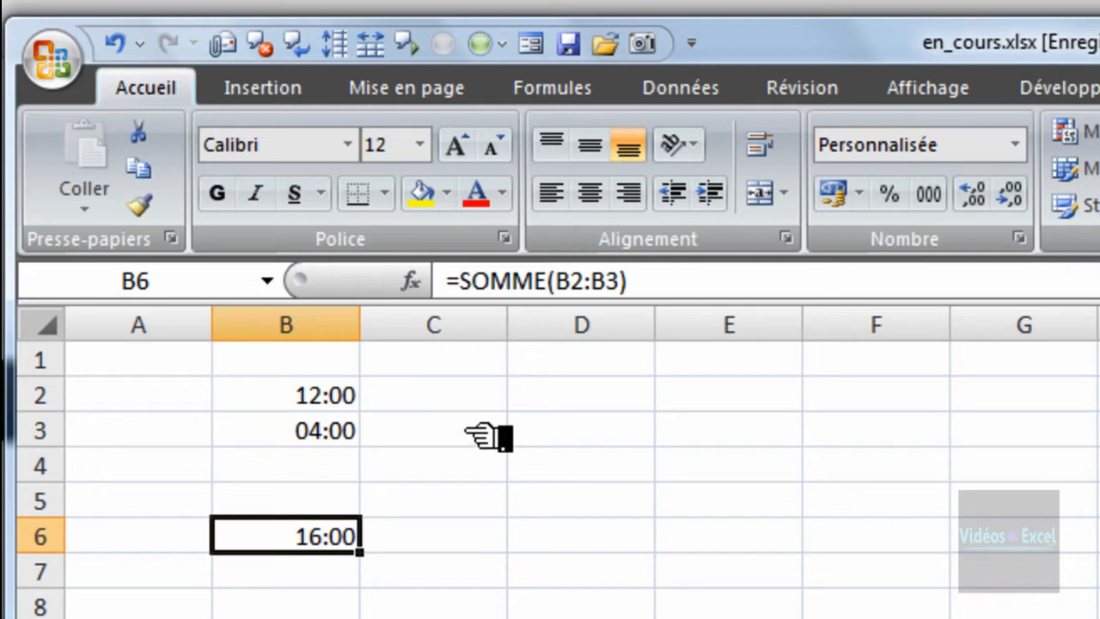
Inspect the stored times in B2 and B3, and try an 11:00 entry in C2 before clearing it
{"action": "left_click", "coordinate": [340, 395]}
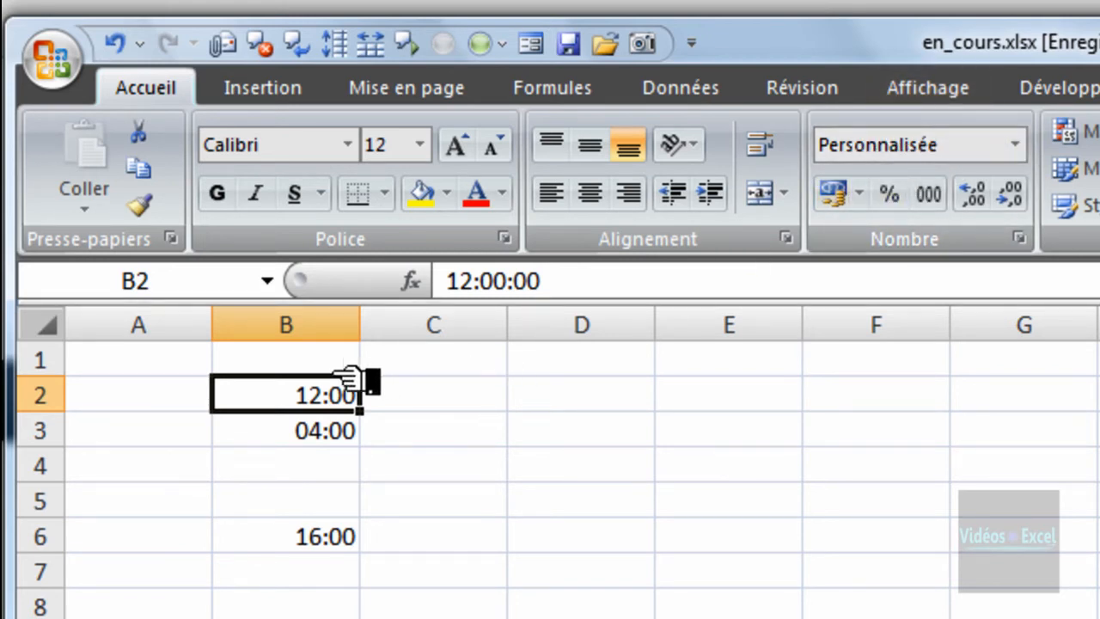
{"action": "left_click", "coordinate": [326, 433]}
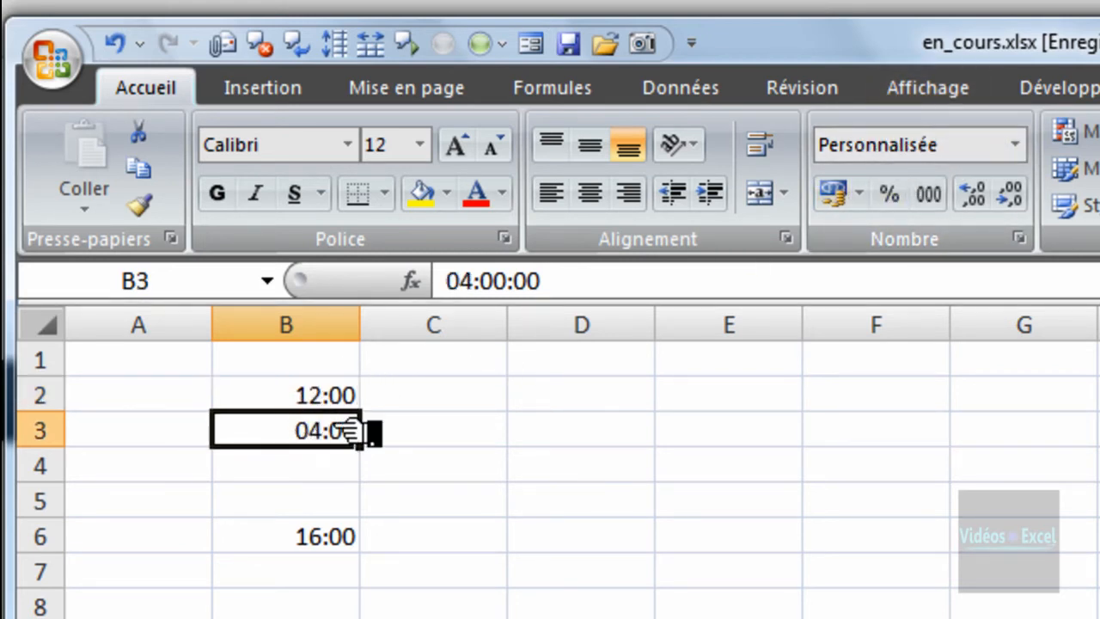
{"action": "left_click", "coordinate": [473, 402]}
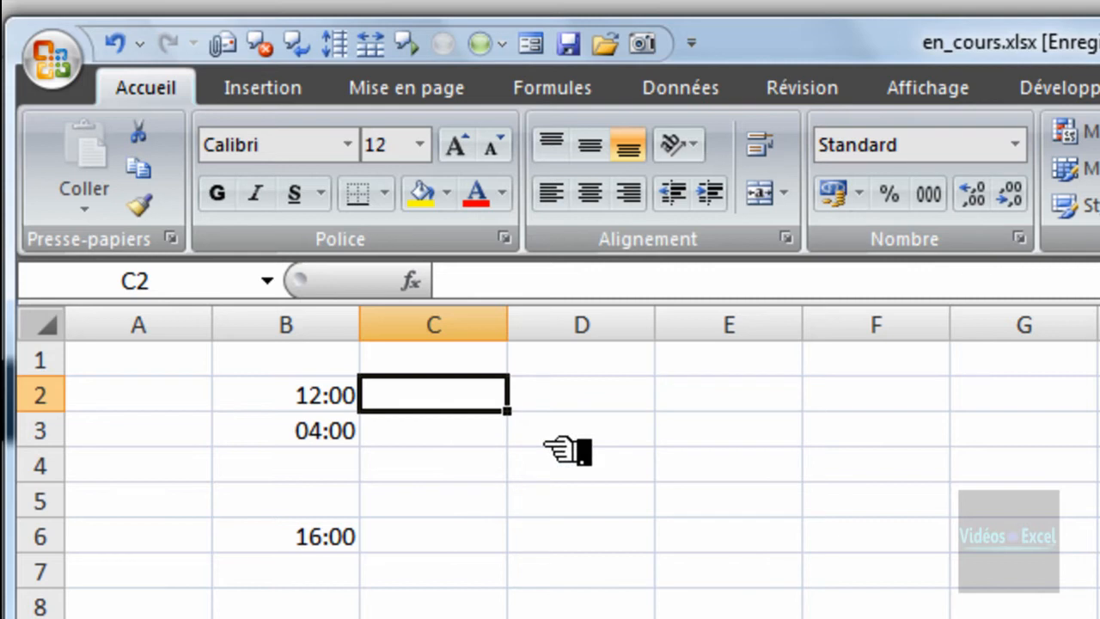
{"action": "type", "text": "11:"}
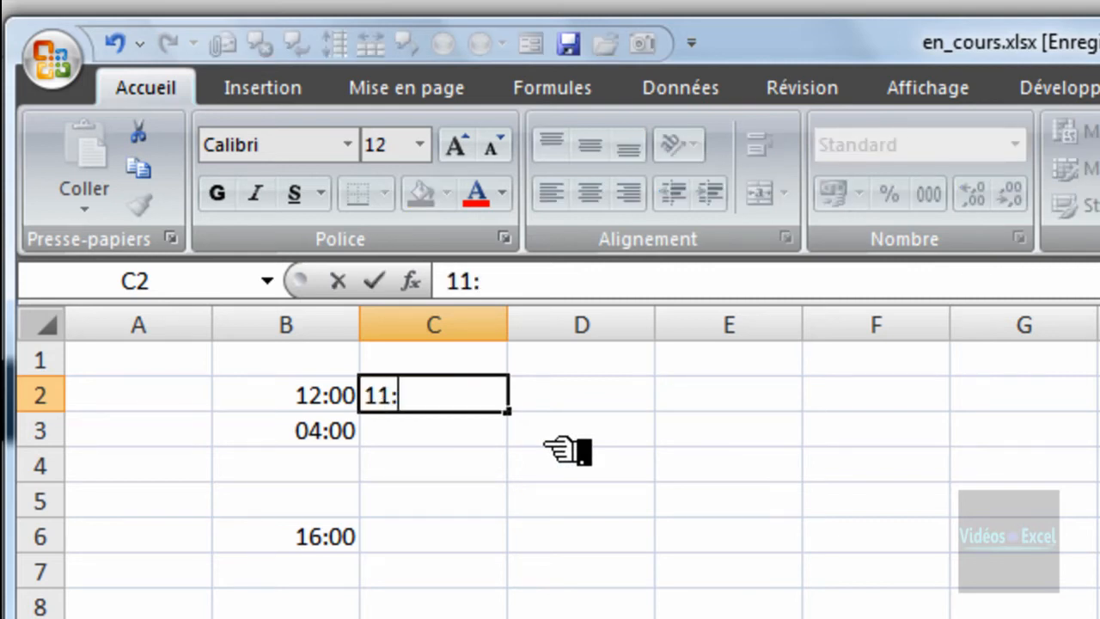
{"action": "type", "text": "00"}
{"action": "key", "text": "Return"}
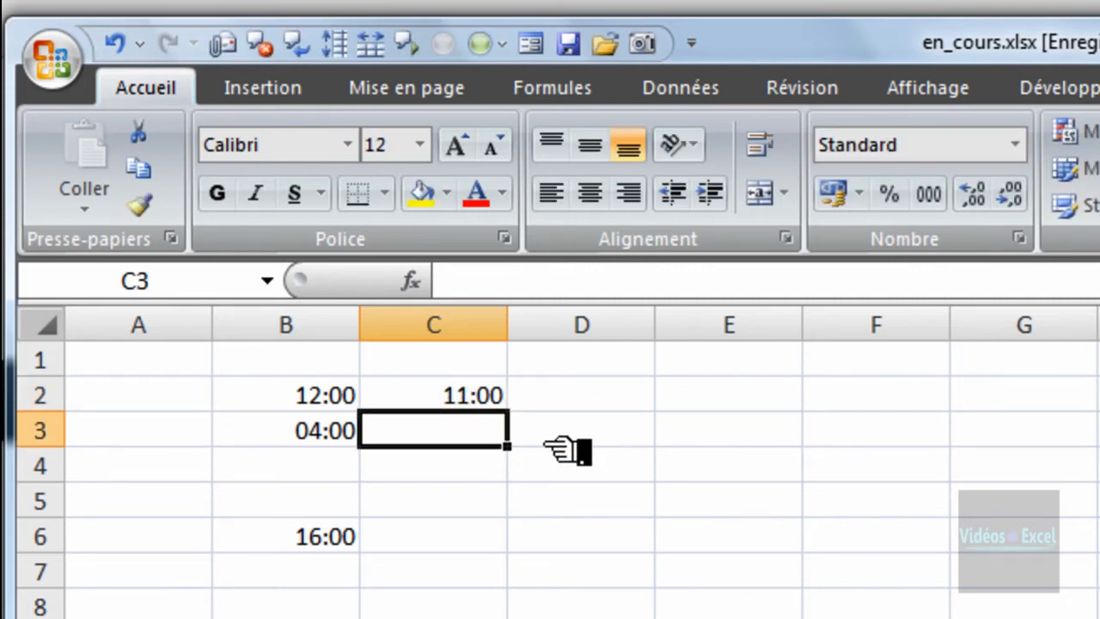
{"action": "key", "text": "Up"}
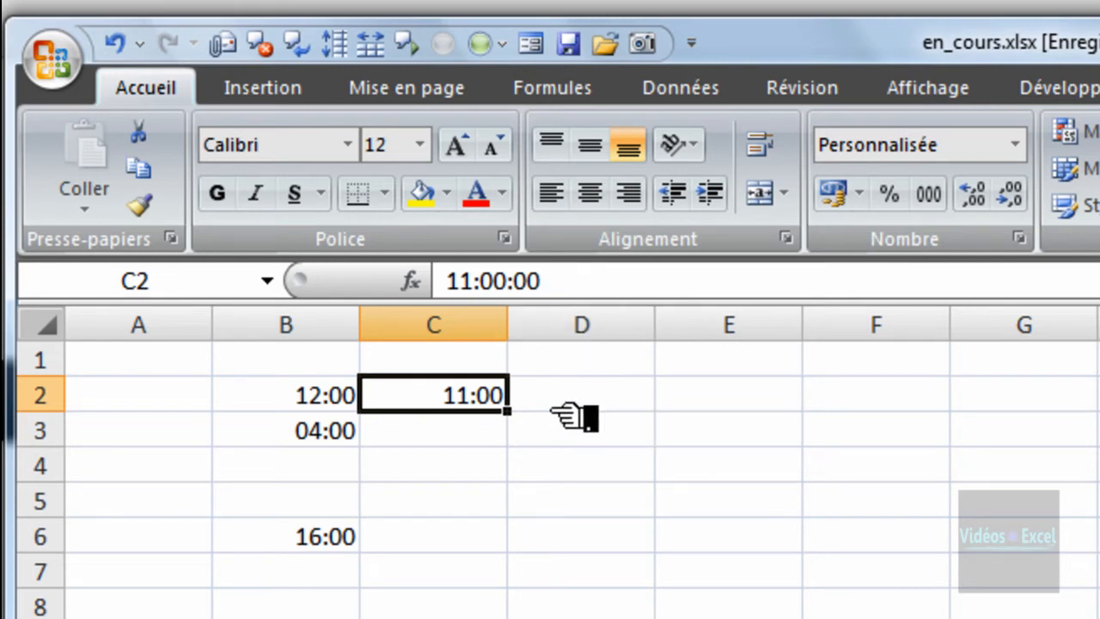
{"action": "key", "text": "Delete"}
Enter the times 12:00 in cell D2 and 14:00 in cell D3
{"action": "left_click", "coordinate": [617, 400]}
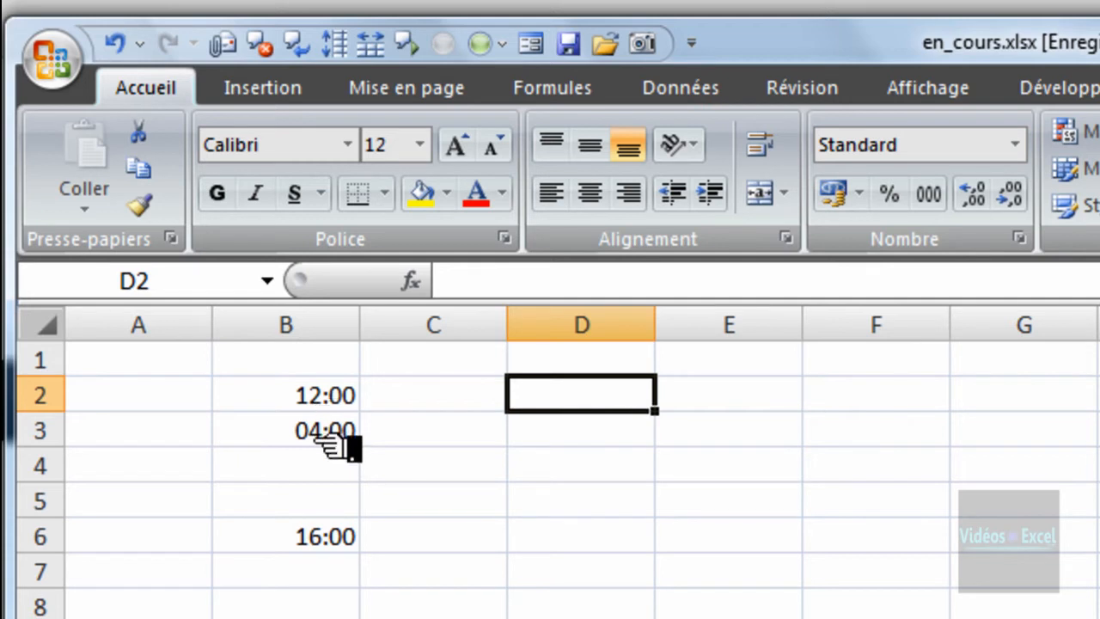
{"action": "type", "text": "12:00"}
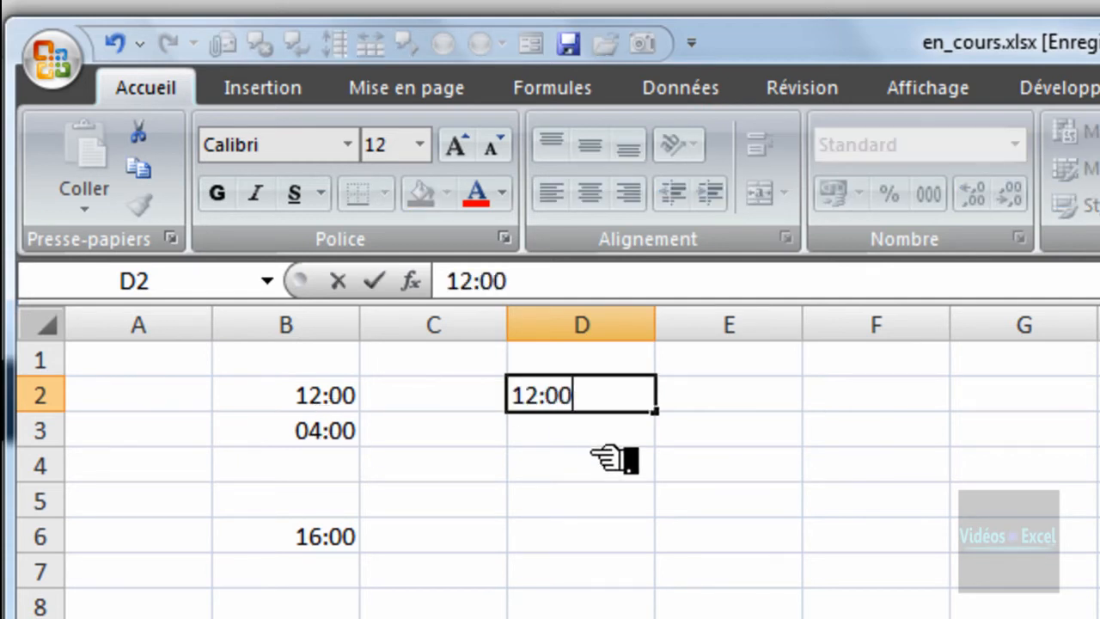
{"action": "key", "text": "Return"}
{"action": "type", "text": "14"}
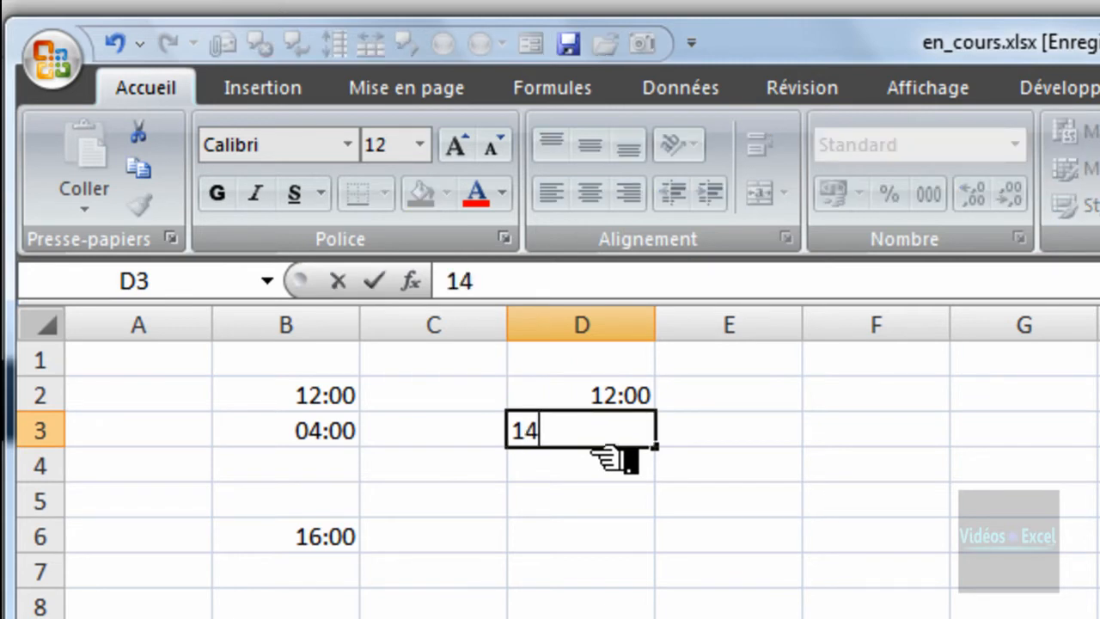
{"action": "type", "text": ":00"}
{"action": "key", "text": "Return"}
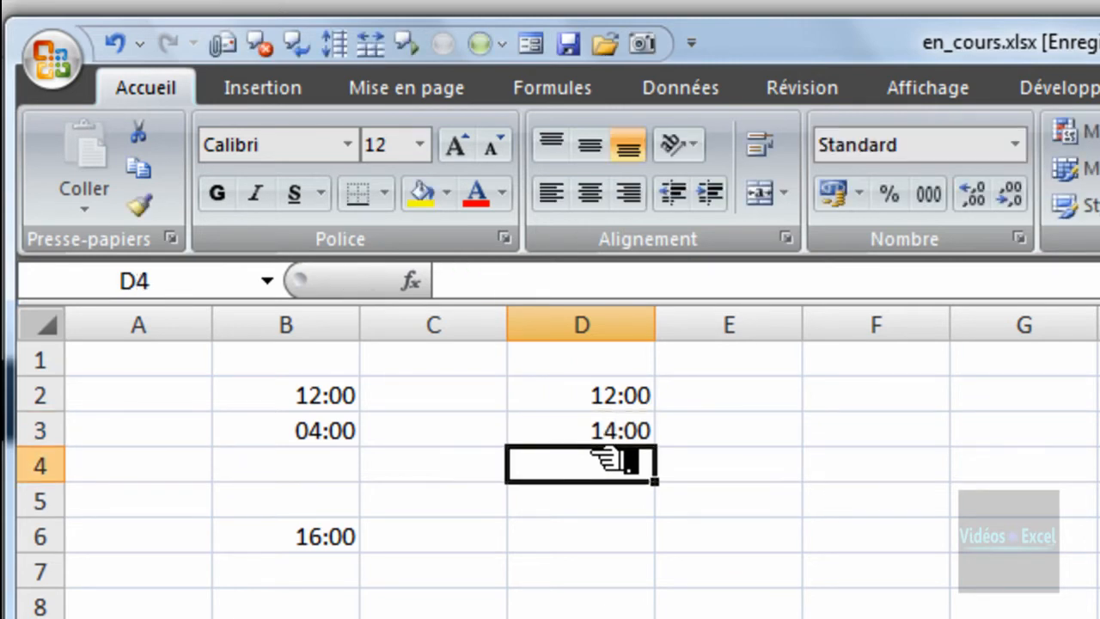
Total the times of column D in cell D6 with the formula =SOMME(D2:D3)
{"action": "left_click", "coordinate": [604, 551]}
{"action": "type", "text": "=so"}
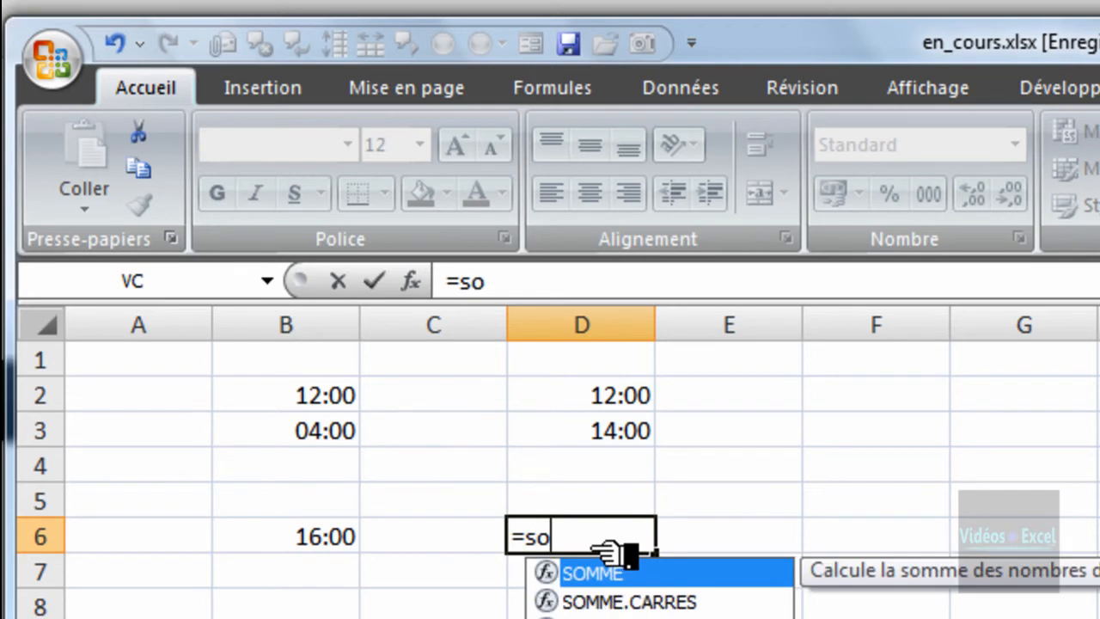
{"action": "key", "text": "Tab"}
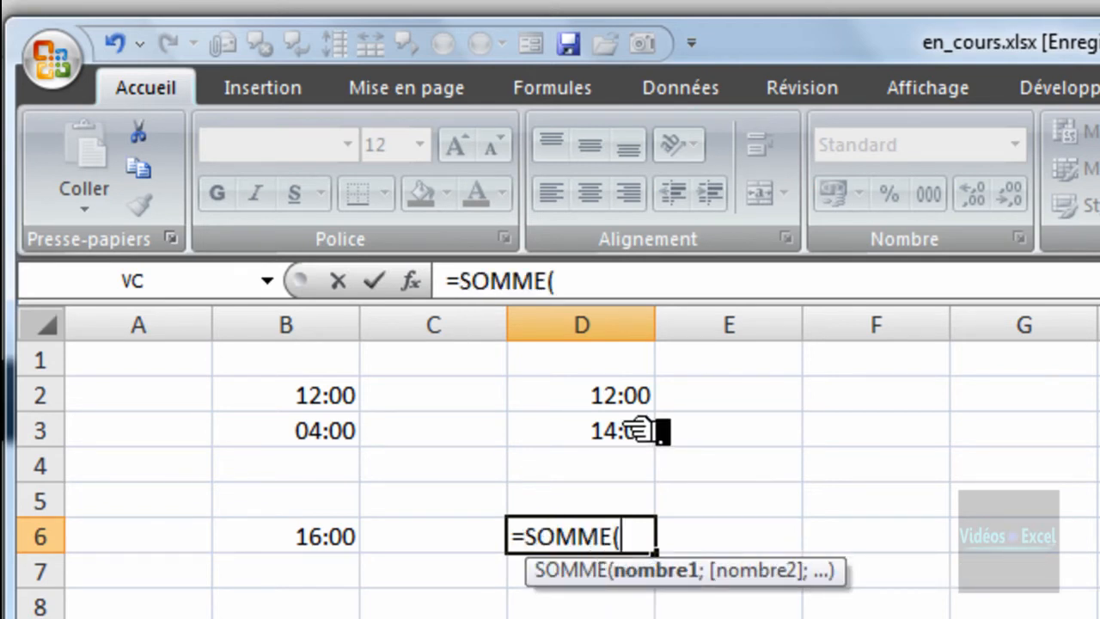
{"action": "left_click_drag", "start_coordinate": [633, 390], "coordinate": [634, 430]}
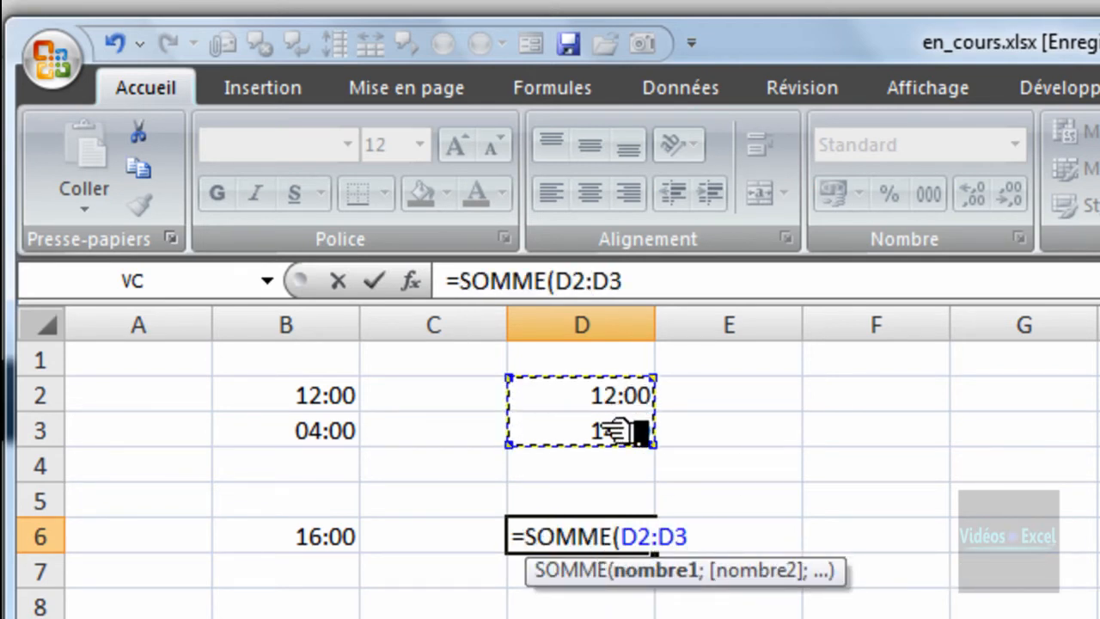
{"action": "type", "text": ")"}
{"action": "key", "text": "ctrl+Return"}
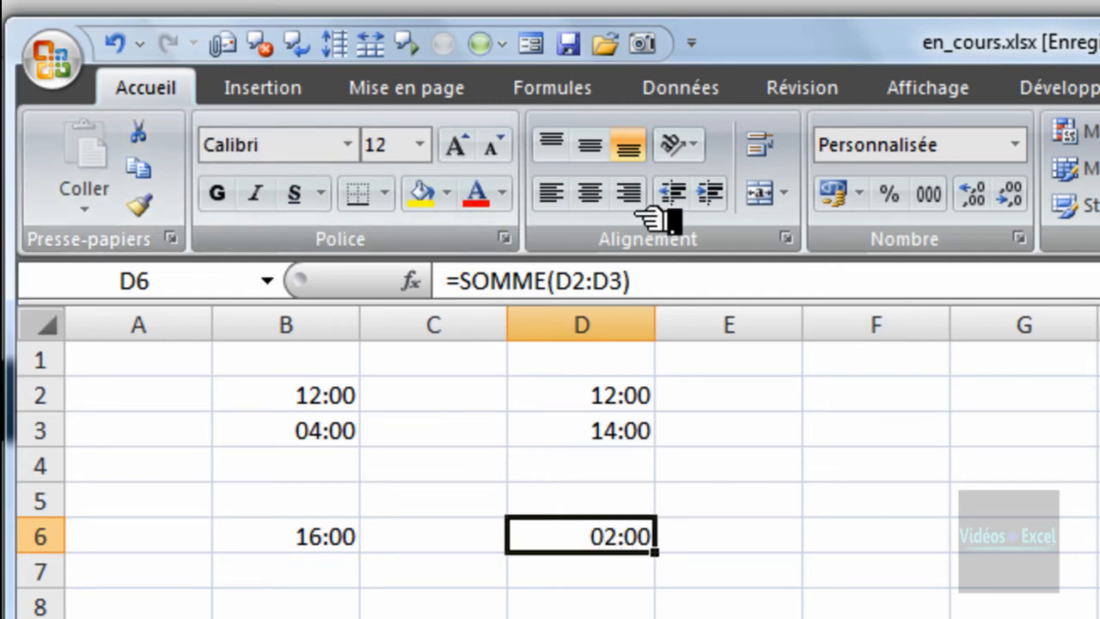
Apply the custom number format [hh]:mm to the total in cell D6
{"action": "left_click", "coordinate": [1019, 240]}
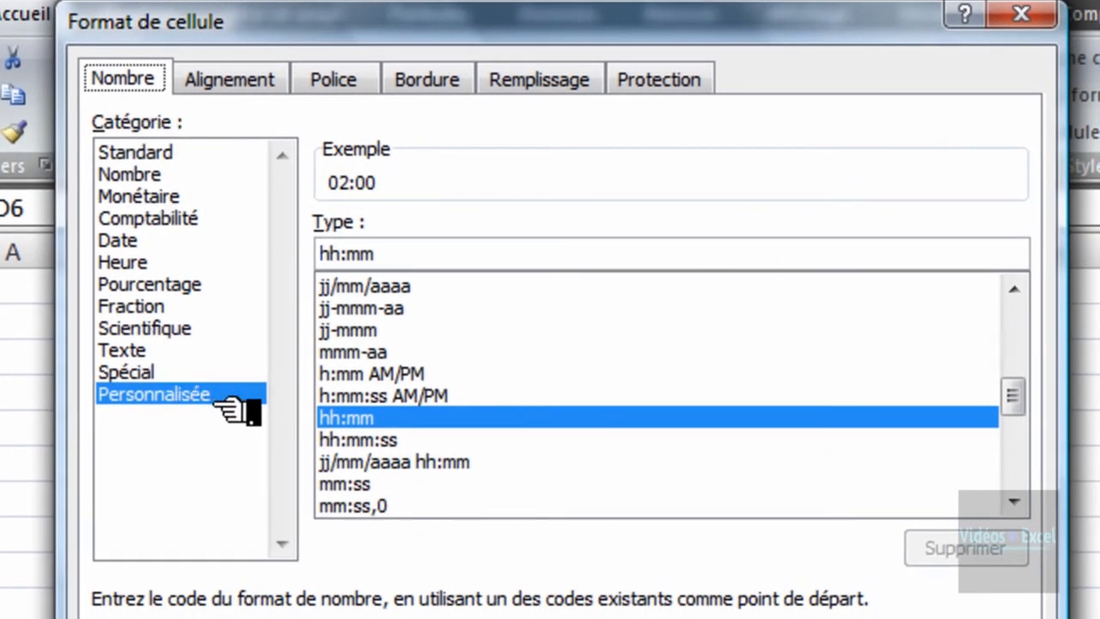
{"action": "left_click", "coordinate": [344, 254]}
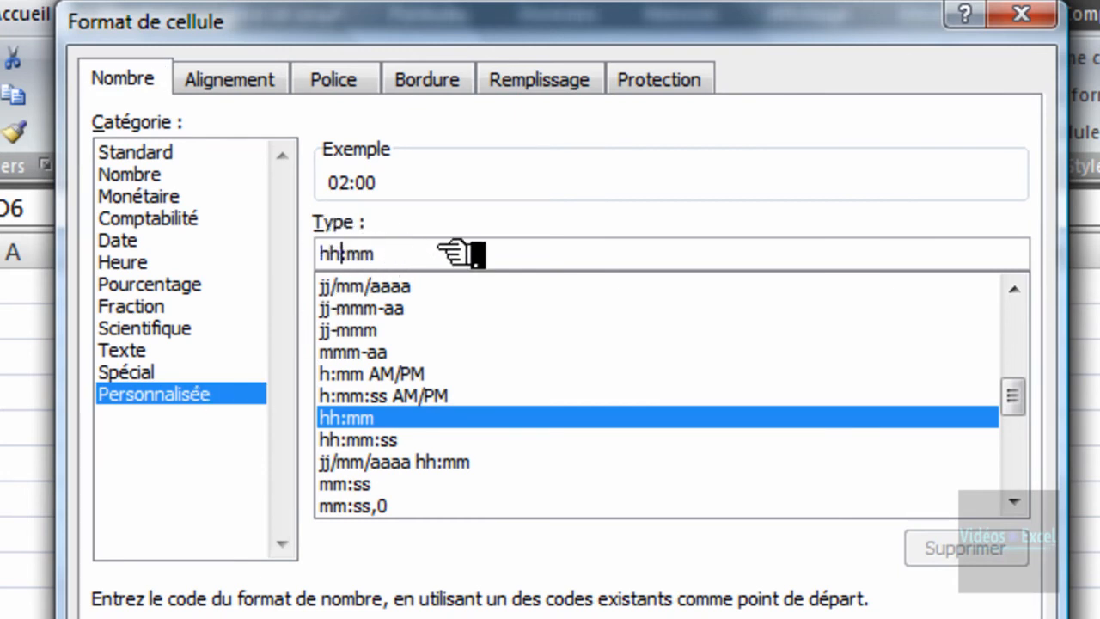
{"action": "key", "text": "Left"}
{"action": "key", "text": "Left"}
{"action": "type", "text": "["}
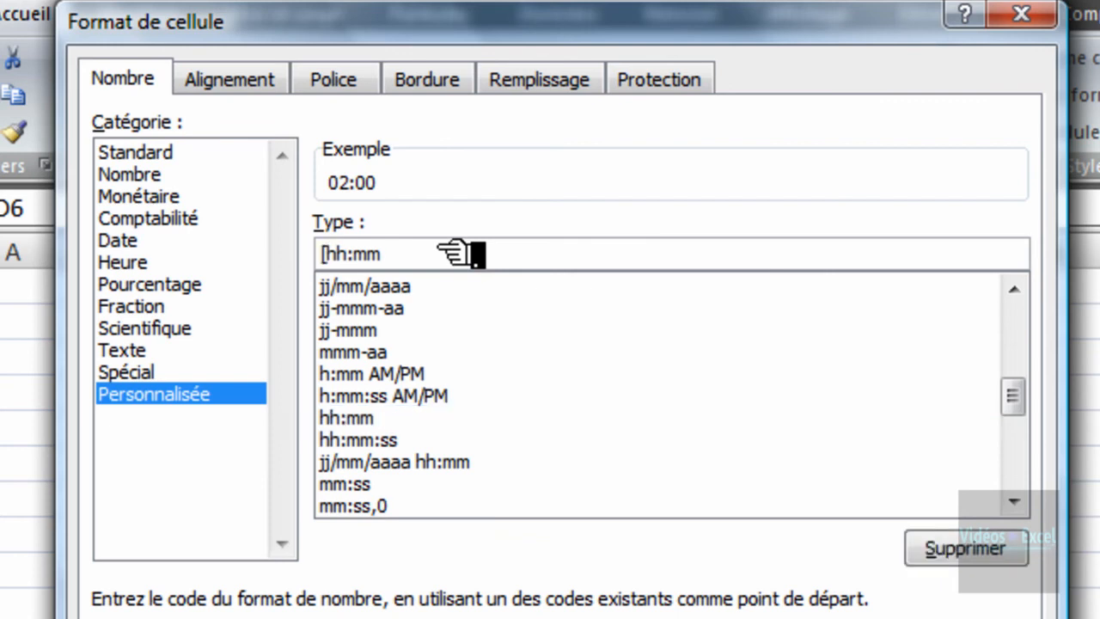
{"action": "key", "text": "Right"}
{"action": "key", "text": "Right"}
{"action": "type", "text": "]"}
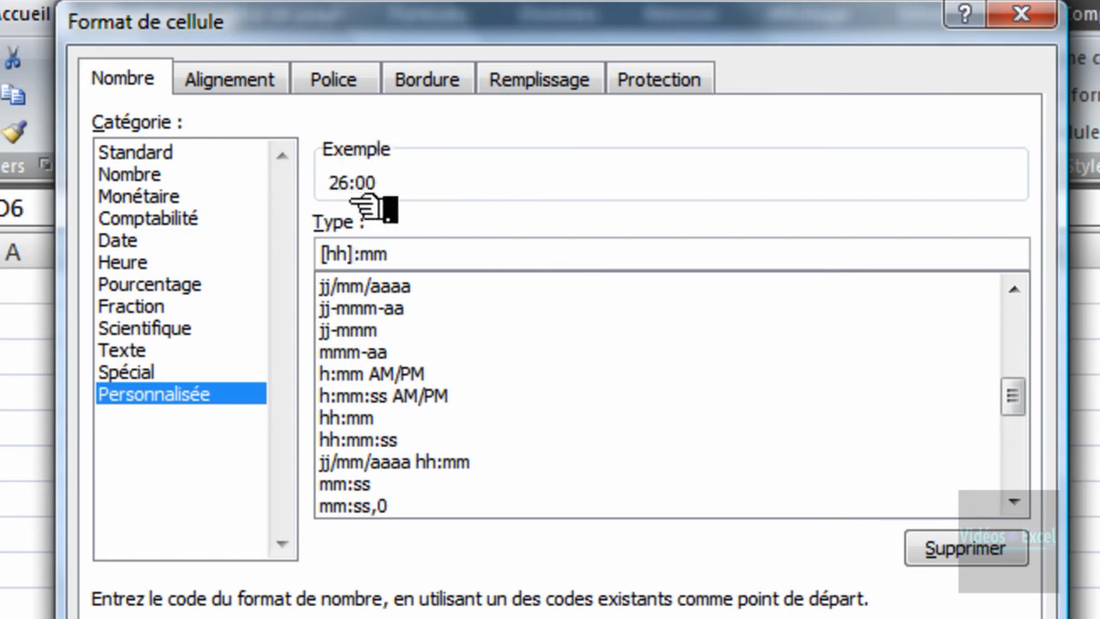
{"action": "key", "text": "Return"}
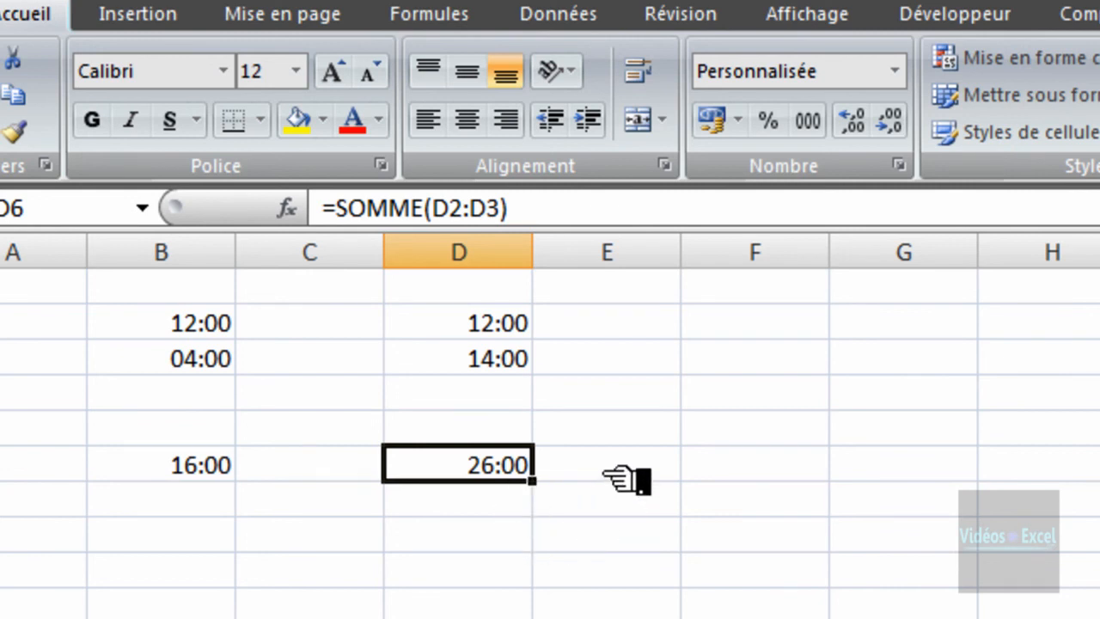
{"action": "left_click", "coordinate": [647, 397]}
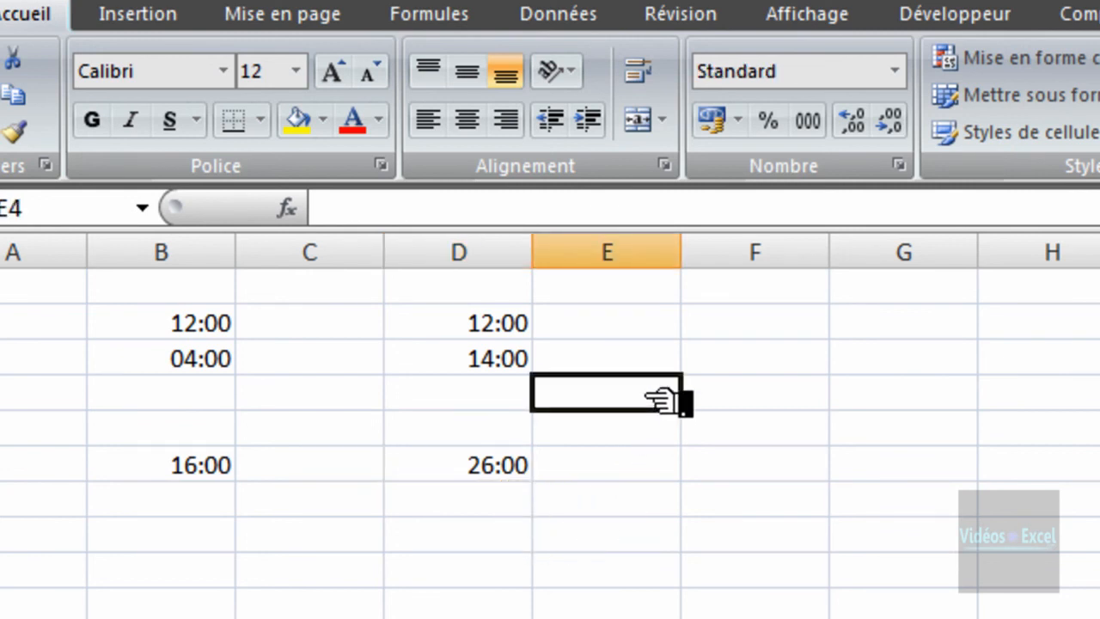